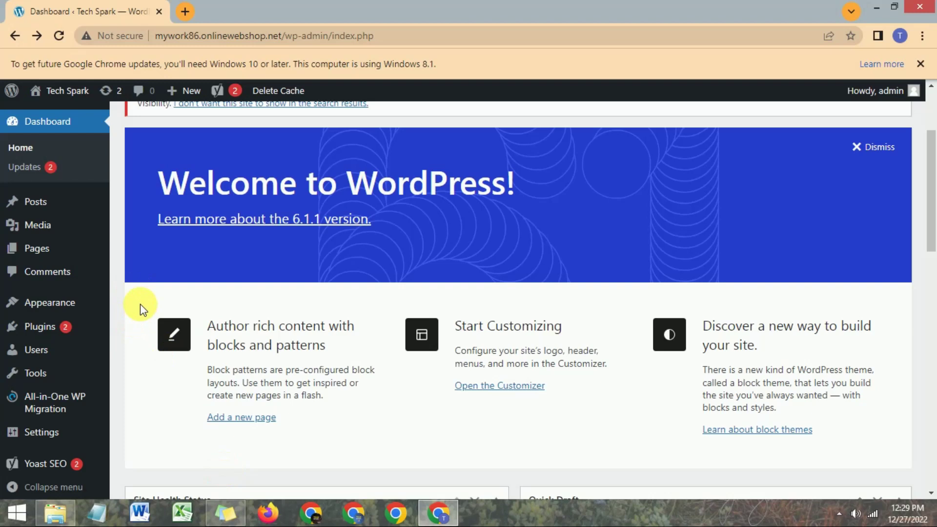
# Open the Tech Spark site in a new browser tab and look over its home page.
pyautogui.moveTo(58, 98)
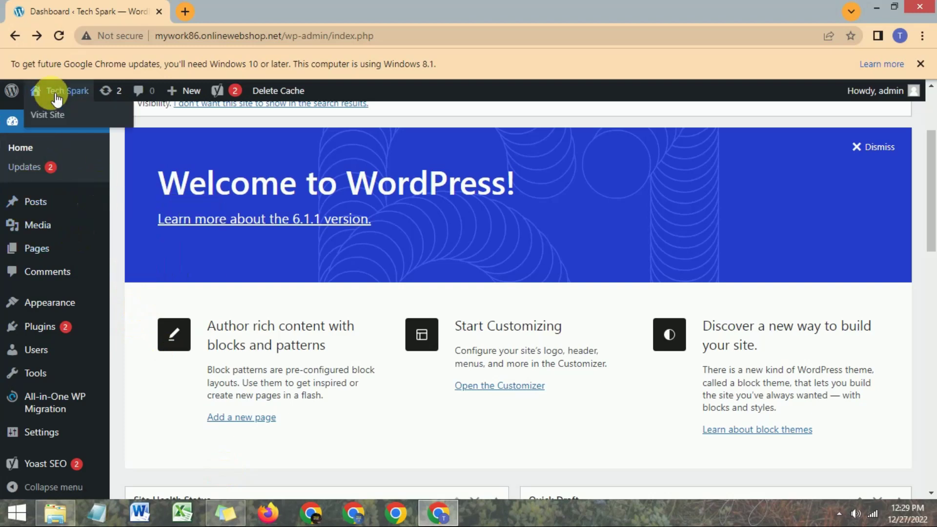
pyautogui.rightClick(57, 94)
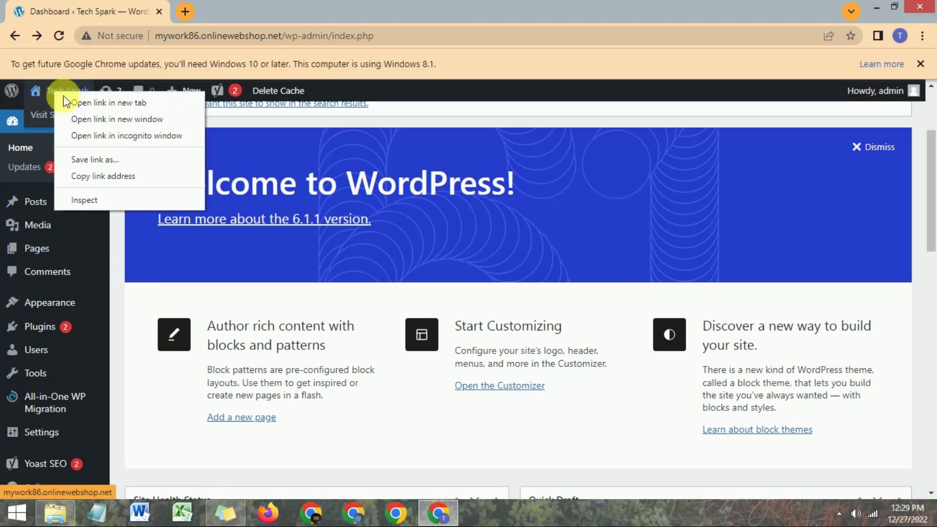
pyautogui.click(80, 103)
pyautogui.click(238, 7)
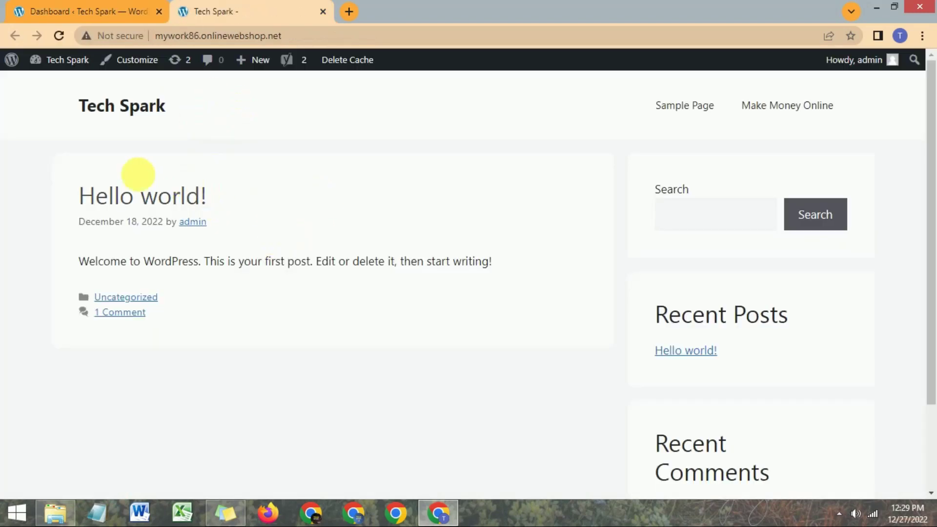
pyautogui.scroll(-1, 409, 244)
pyautogui.scroll(-3, 405, 243)
pyautogui.scroll(4, 251, 224)
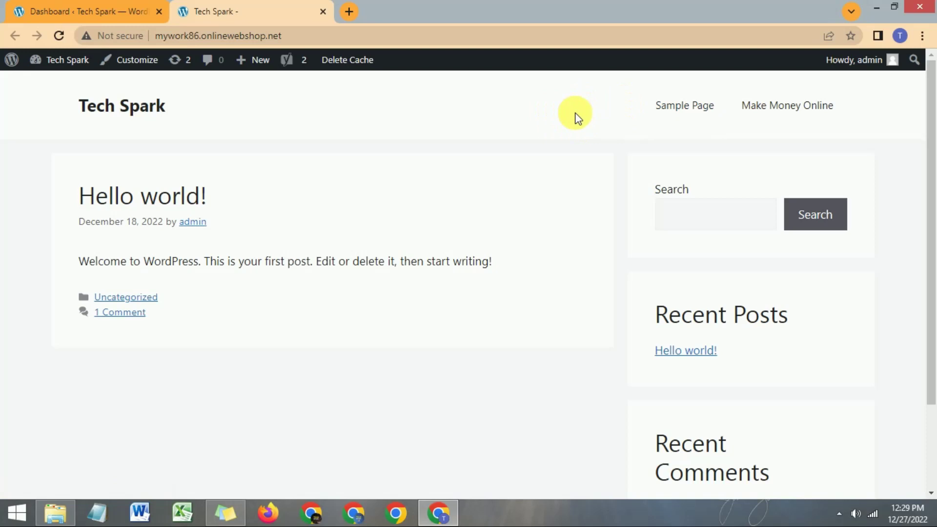
# Open the Site Identity settings in the dashboard's theme Customizer and set the site title to "Make Money Online".
pyautogui.click(98, 7)
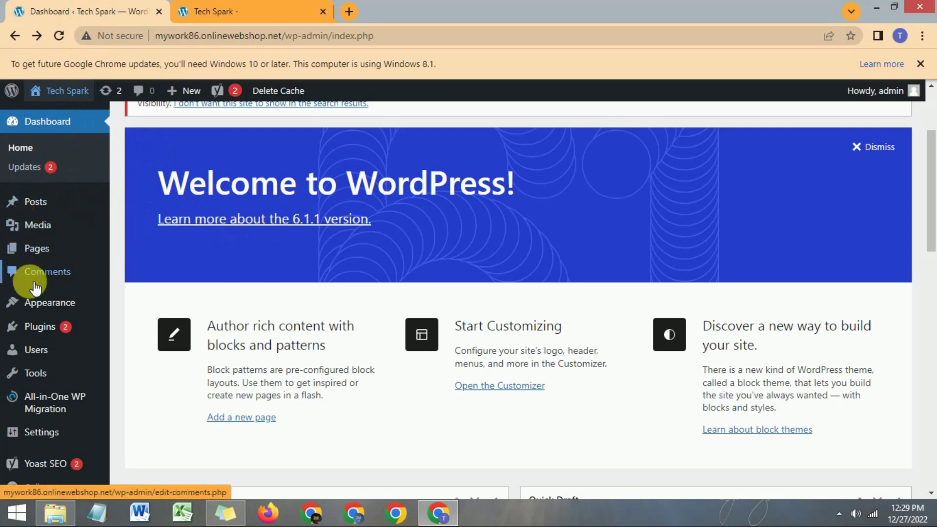
pyautogui.moveTo(39, 304)
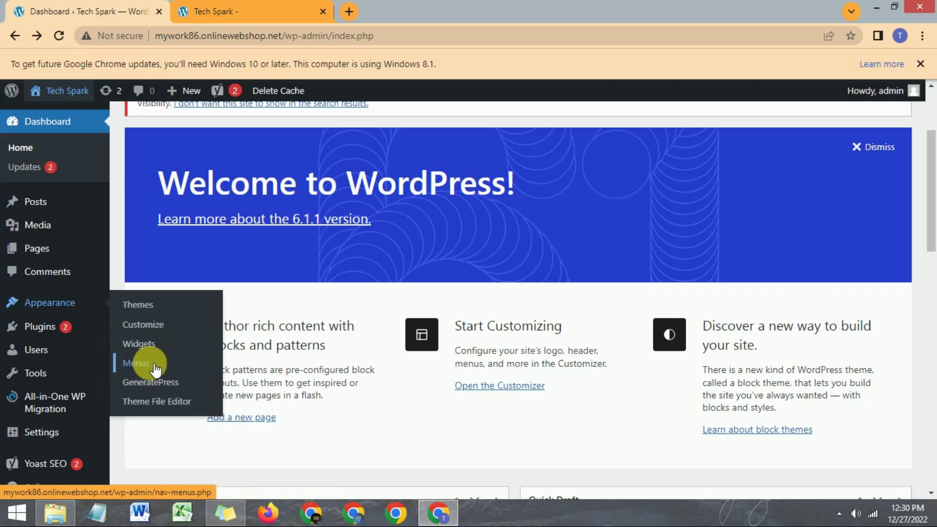
pyautogui.click(148, 330)
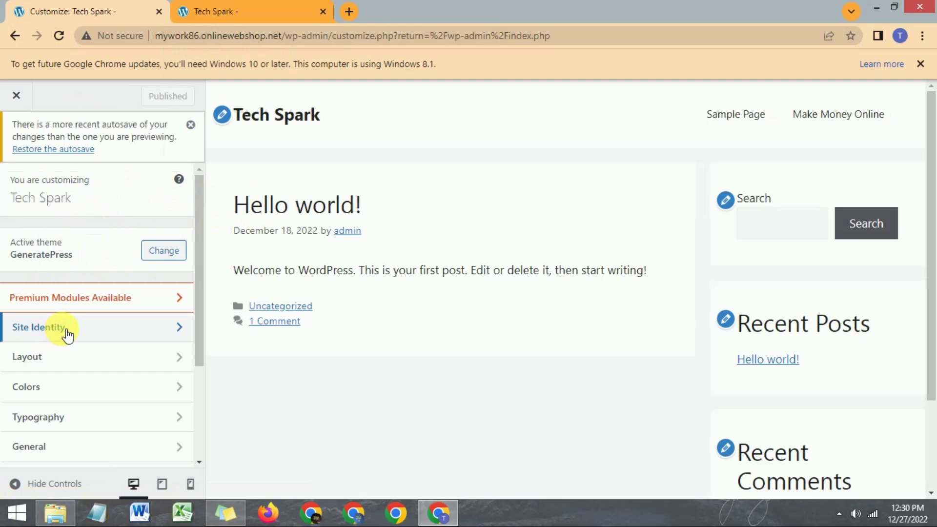
pyautogui.click(133, 336)
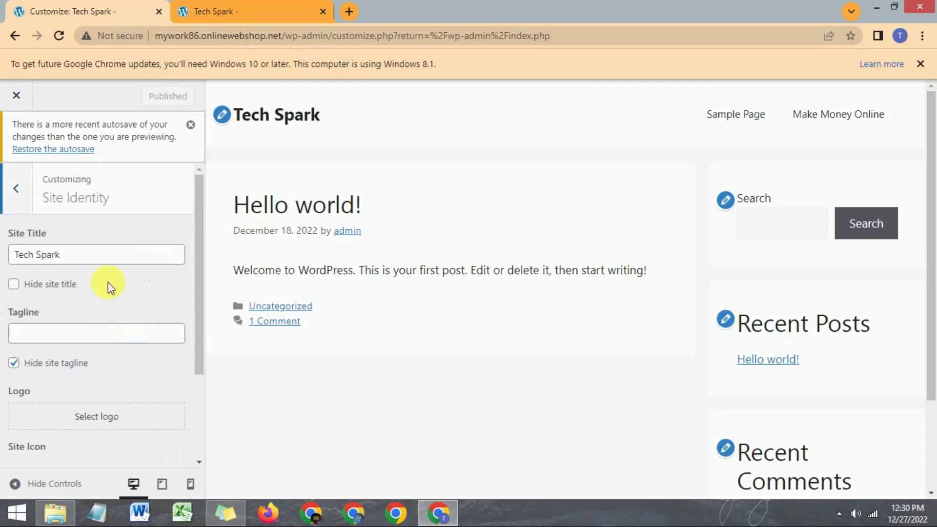
pyautogui.moveTo(59, 254); pyautogui.dragTo(8, 257)
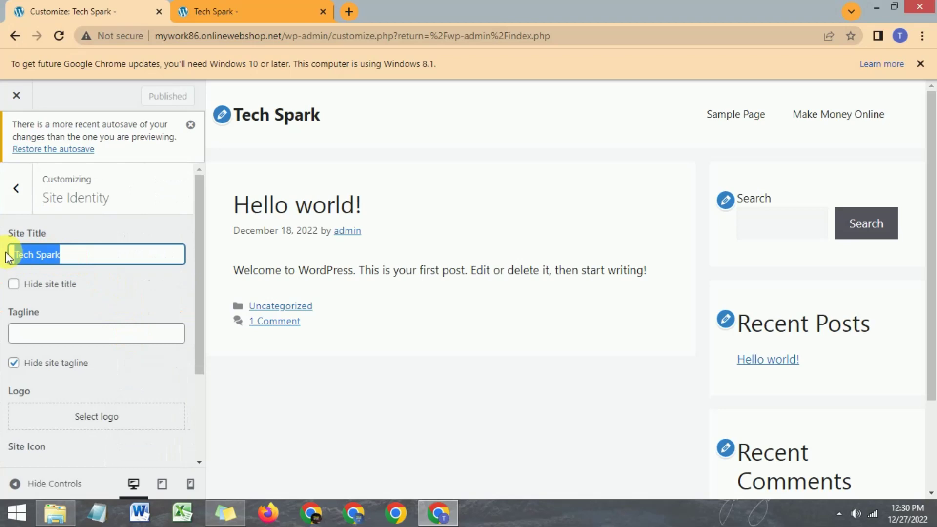
pyautogui.write('Make Money Online')
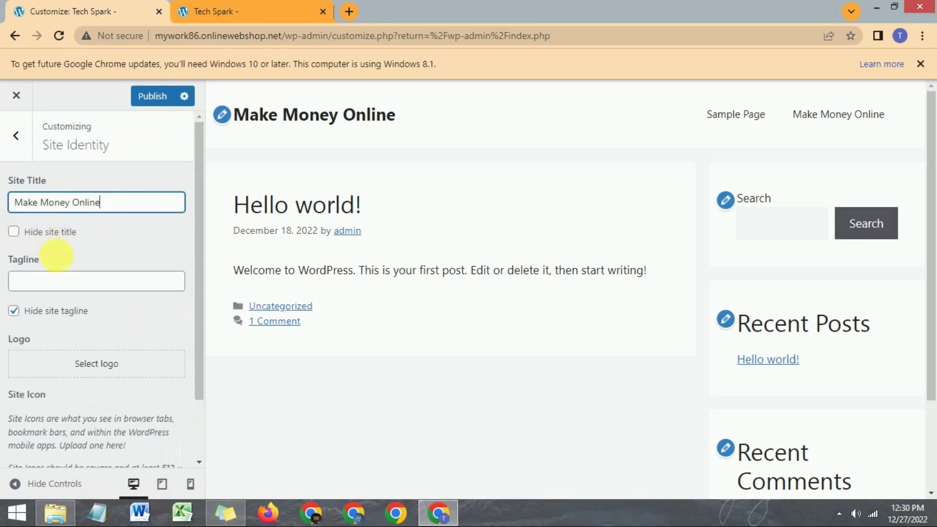
# Review the tagline, logo and site icon settings, and publish the site identity change.
pyautogui.click(58, 283)
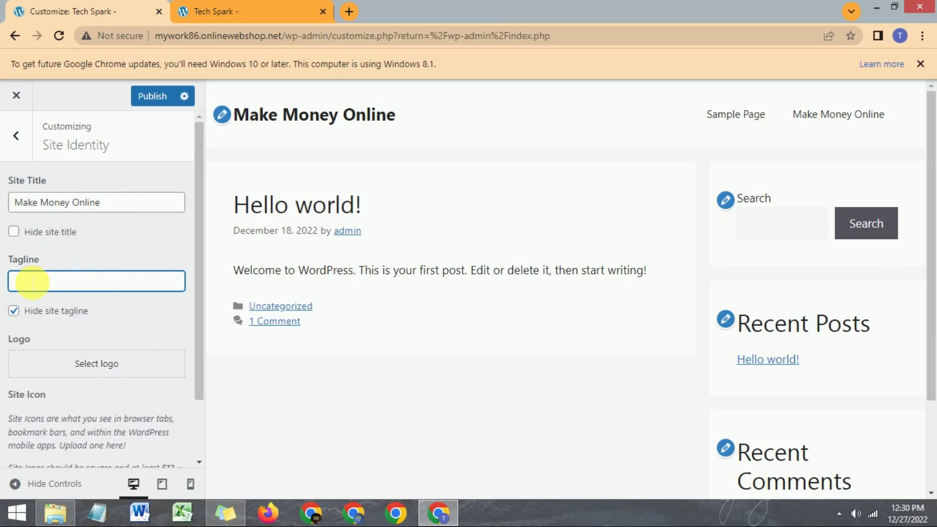
pyautogui.scroll(-2, 34, 282)
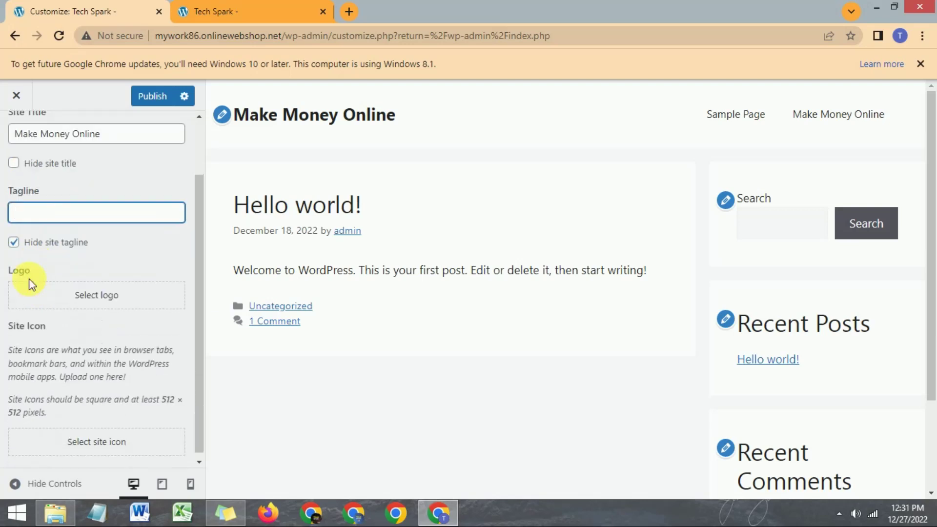
pyautogui.click(96, 300)
pyautogui.scroll(-1, 97, 295)
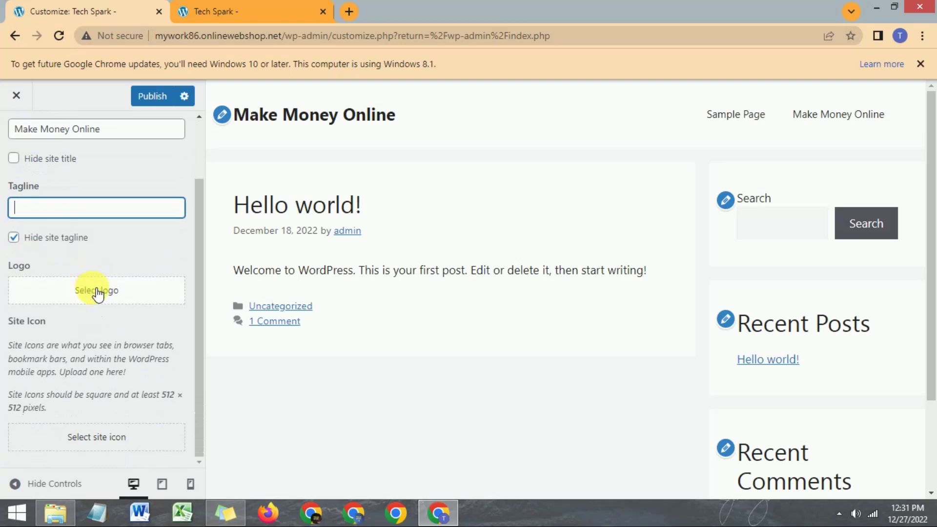
pyautogui.scroll(2, 95, 293)
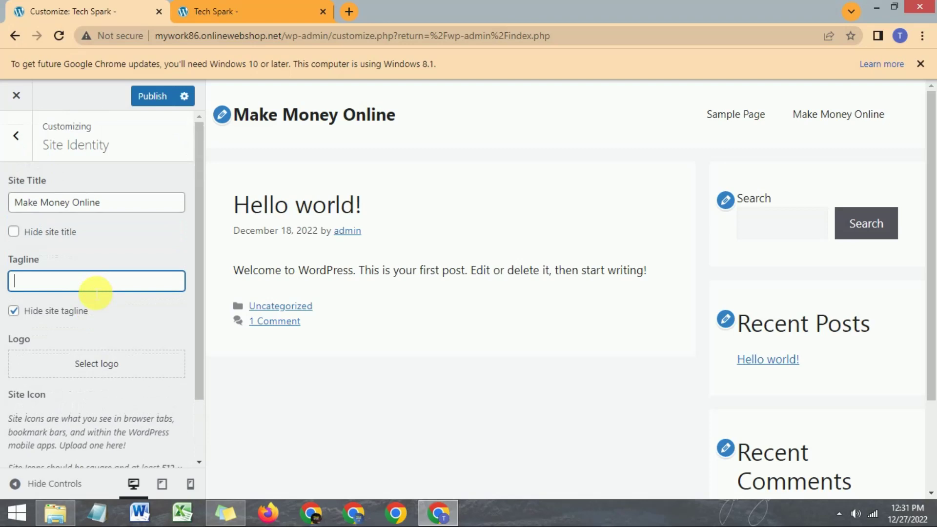
pyautogui.scroll(-2, 97, 292)
pyautogui.scroll(2, 106, 312)
pyautogui.click(155, 94)
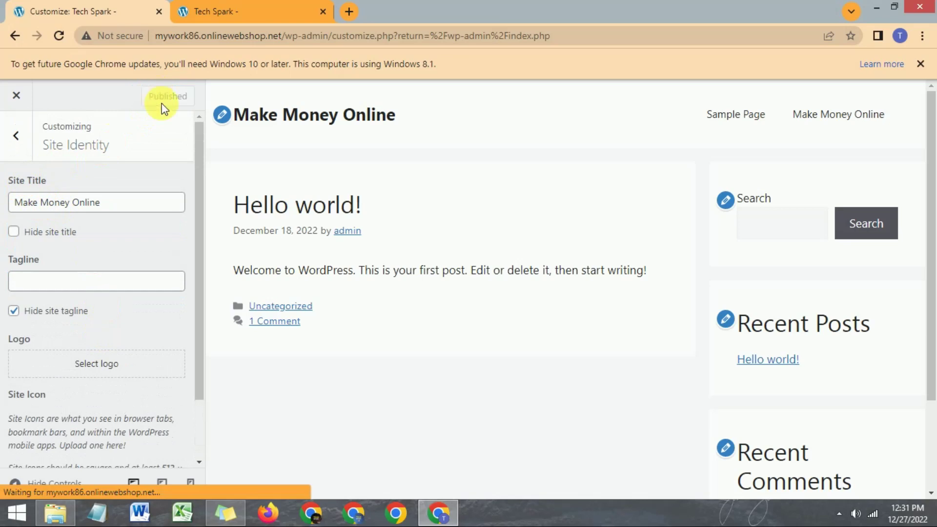
# Reload the live site's home page and check the site title in its header.
pyautogui.click(222, 9)
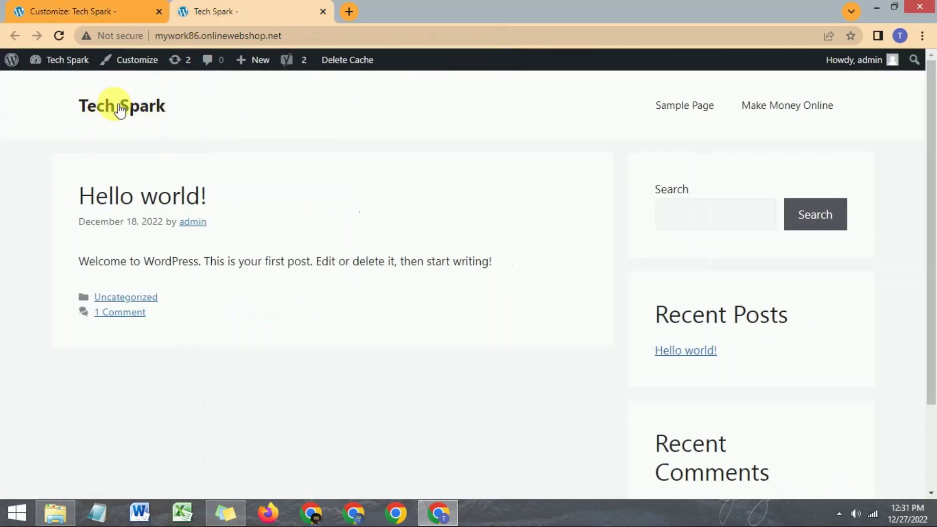
pyautogui.click(63, 36)
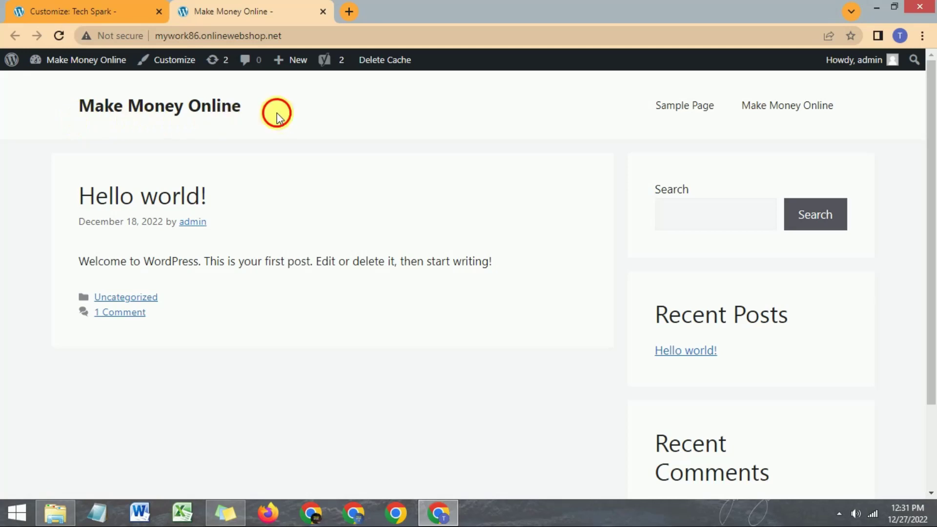
pyautogui.moveTo(274, 111); pyautogui.dragTo(73, 107)
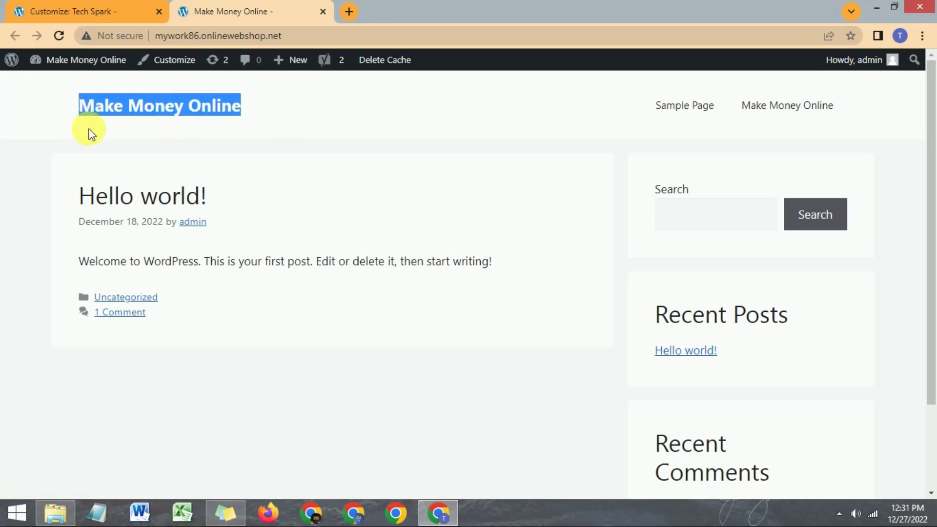
pyautogui.click(78, 109)
pyautogui.moveTo(69, 102)
pyautogui.mouseDown()
pyautogui.moveTo(236, 111)
pyautogui.moveTo(62, 101)
pyautogui.mouseUp()
pyautogui.click(250, 117)
pyautogui.click(121, 131)
pyautogui.click(146, 12)
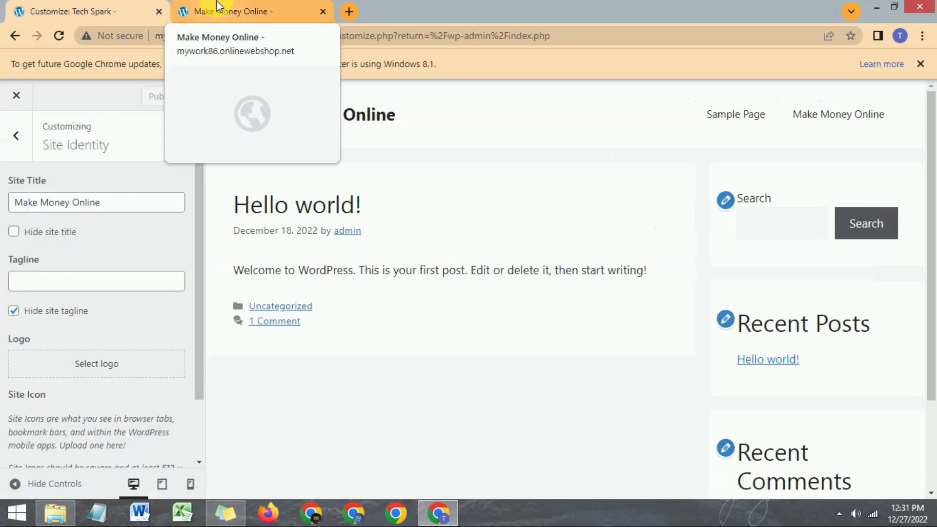
pyautogui.click(217, 6)
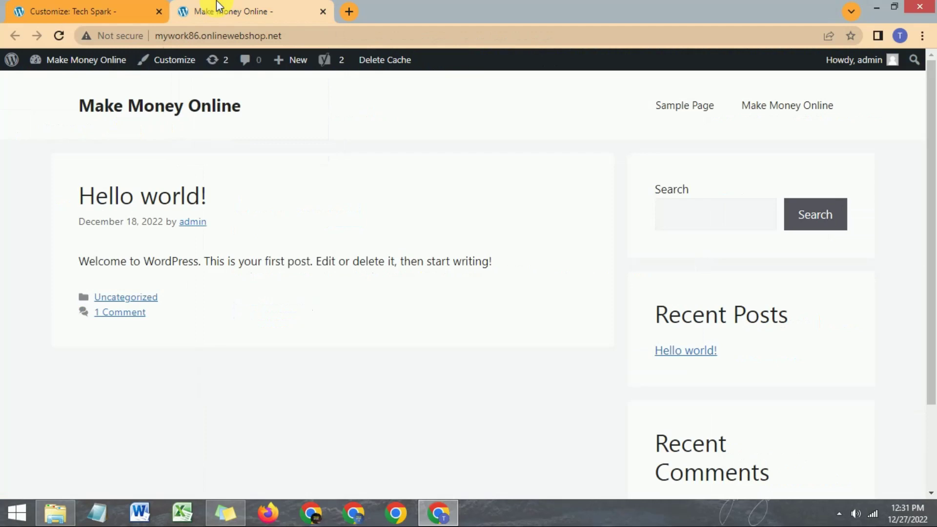
# Examine the logo and site icon options in the Site Identity settings, including the icon size requirement.
pyautogui.click(57, 6)
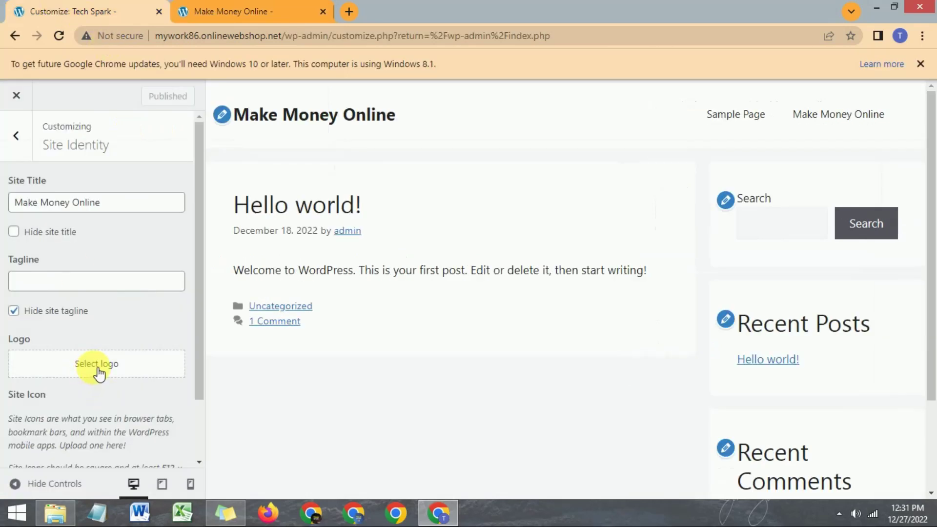
pyautogui.scroll(-2, 85, 364)
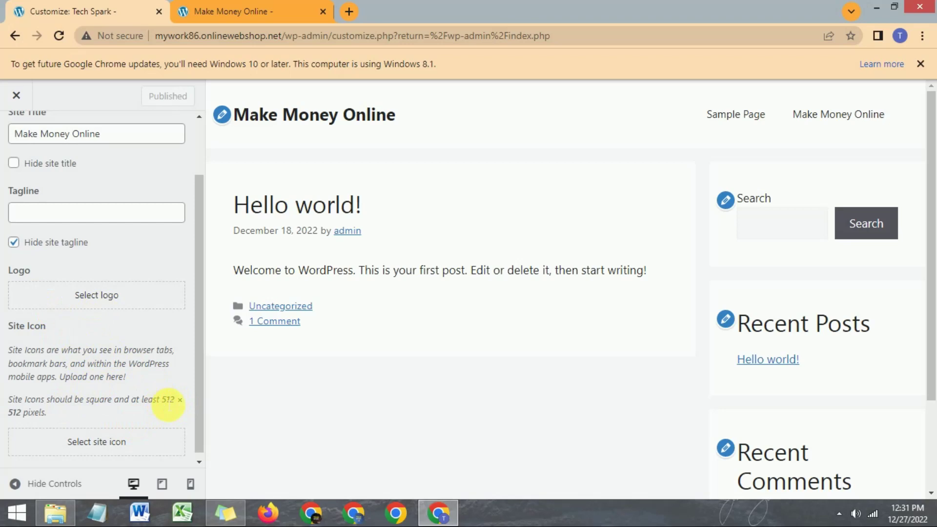
pyautogui.click(55, 404)
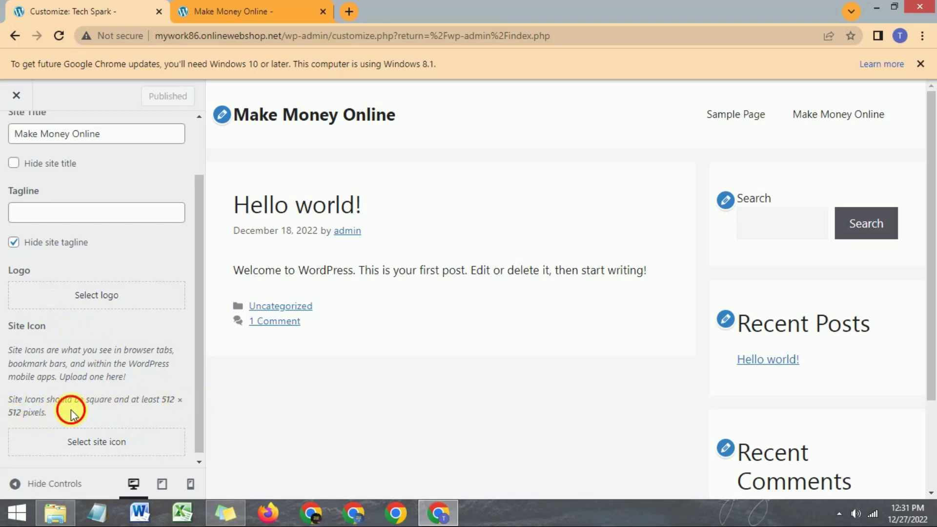
pyautogui.scroll(-1, 86, 334)
pyautogui.scroll(3, 88, 332)
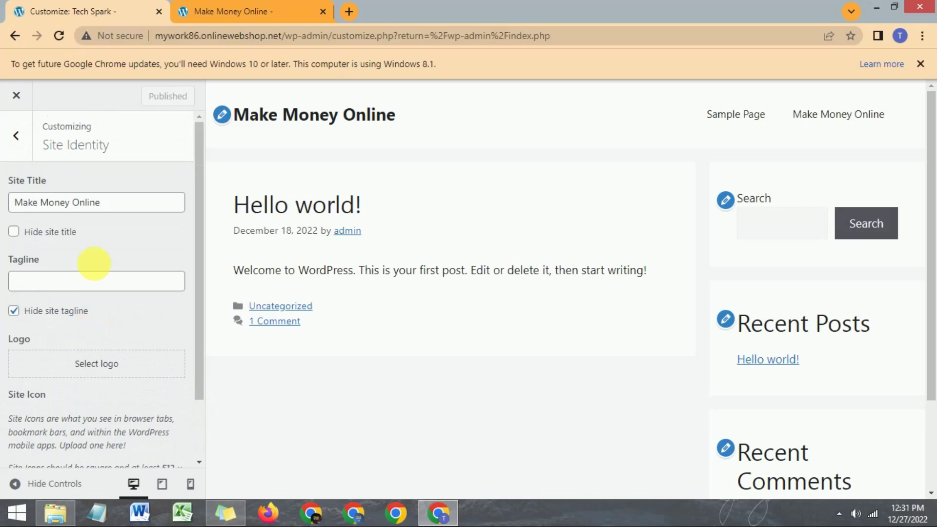
pyautogui.click(218, 10)
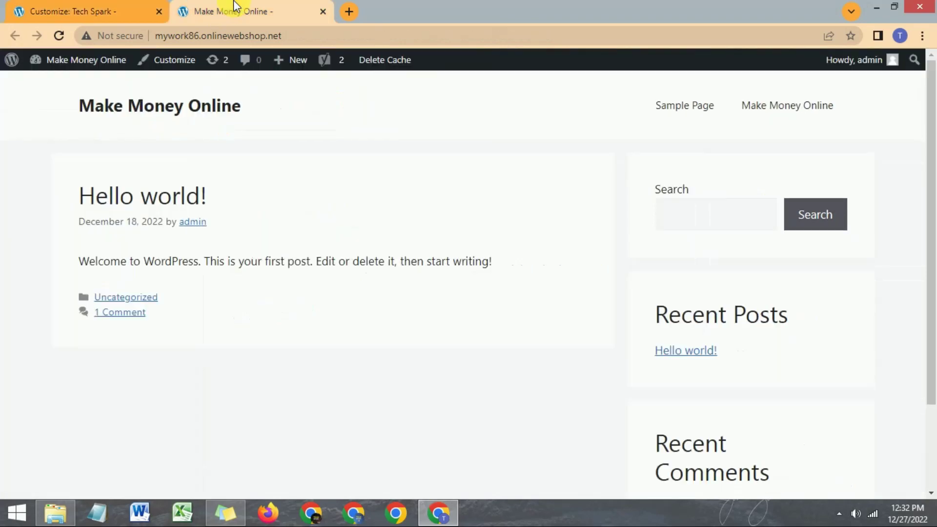
pyautogui.click(120, 6)
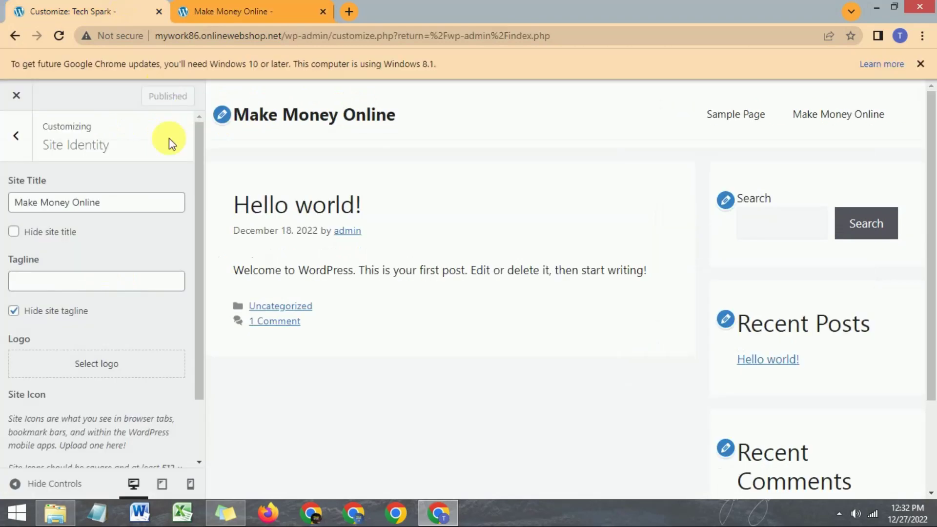
# Close the Customizer and open the Menus settings page from the dashboard.
pyautogui.click(17, 142)
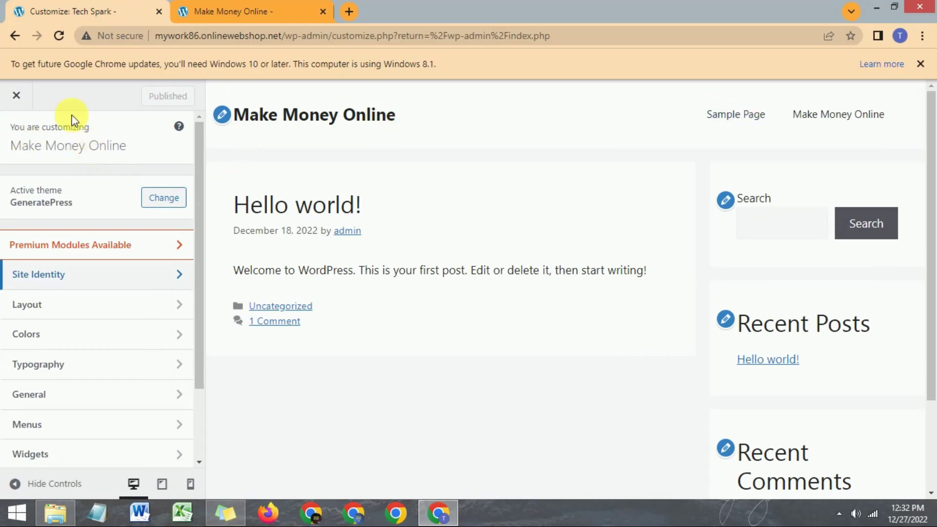
pyautogui.click(16, 97)
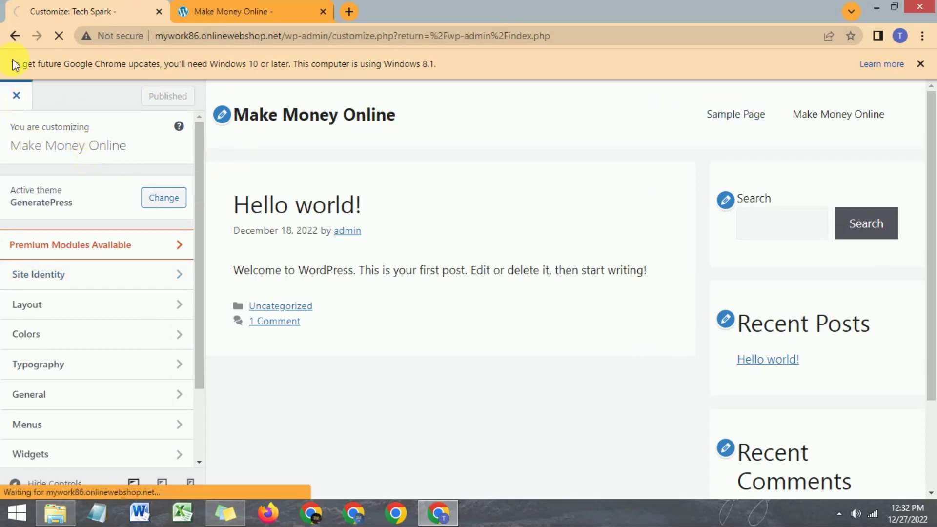
pyautogui.click(222, 5)
pyautogui.click(20, 13)
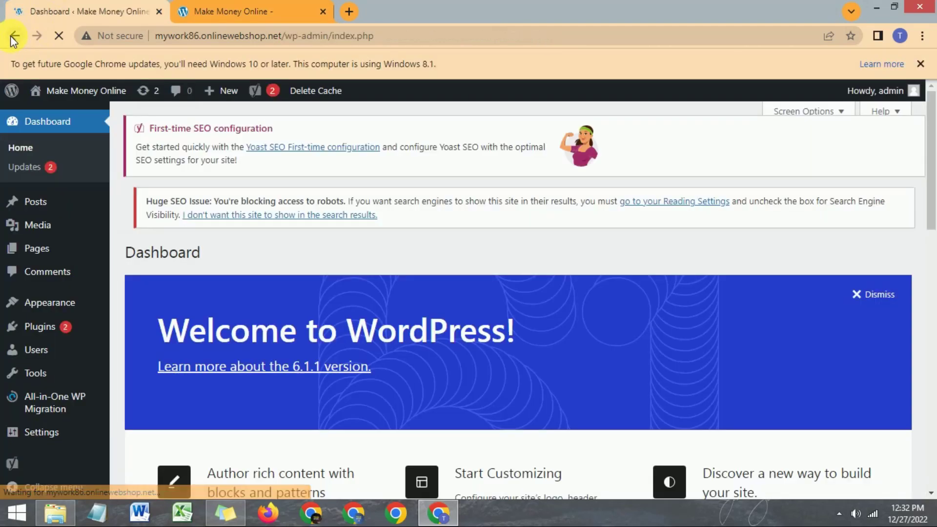
pyautogui.moveTo(54, 303)
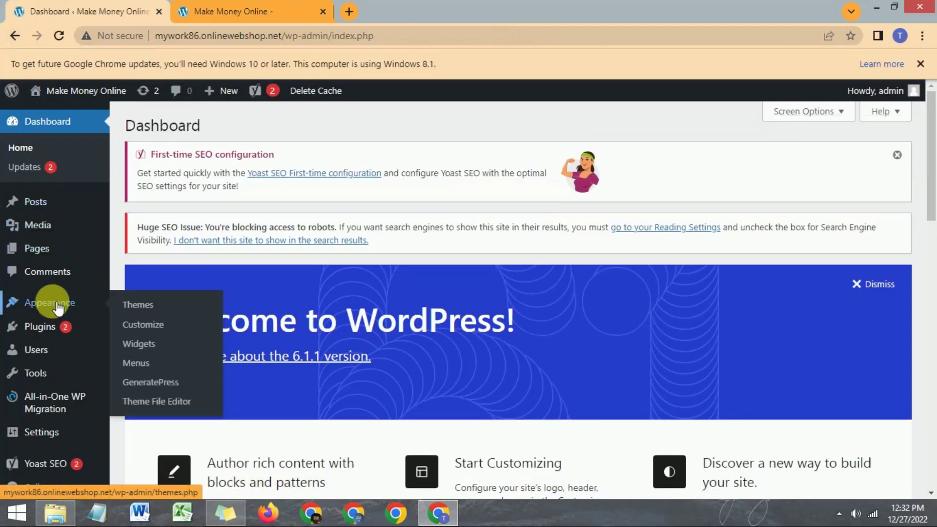
pyautogui.click(136, 363)
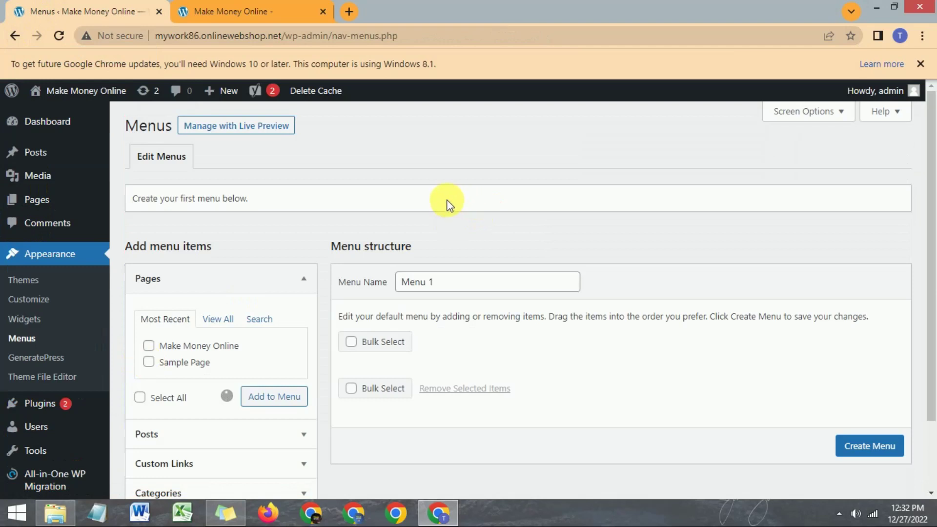
# Examine the available menu items and the menu structure, and compare them with the live site's header navigation.
pyautogui.scroll(-1, 449, 202)
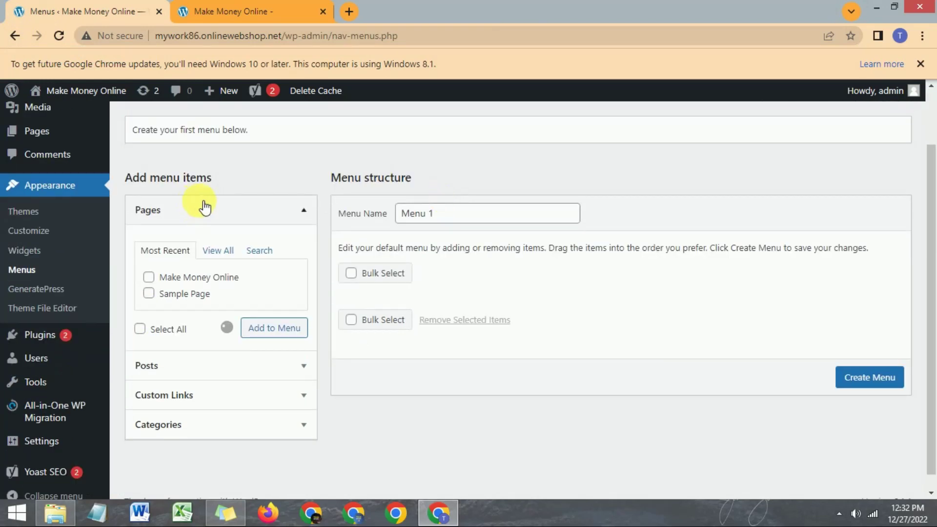
pyautogui.moveTo(132, 182); pyautogui.dragTo(220, 188)
pyautogui.click(259, 186)
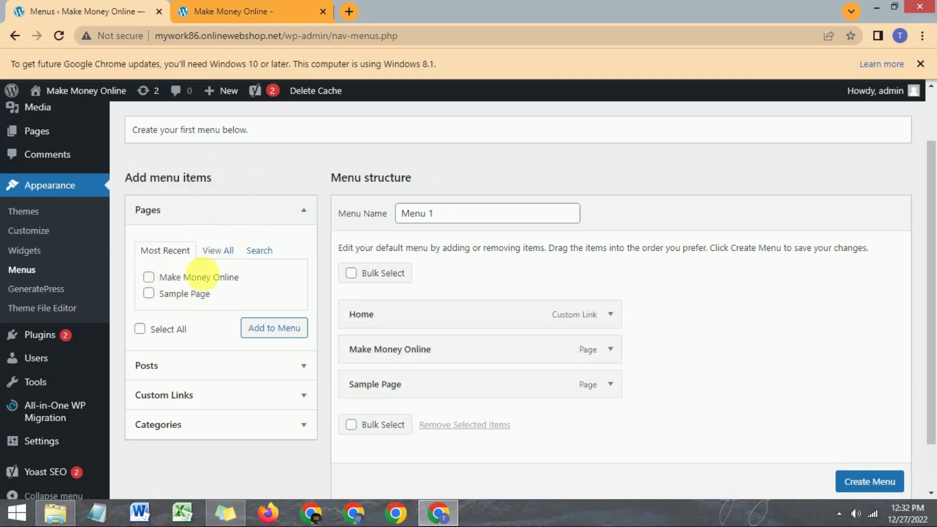
pyautogui.click(239, 10)
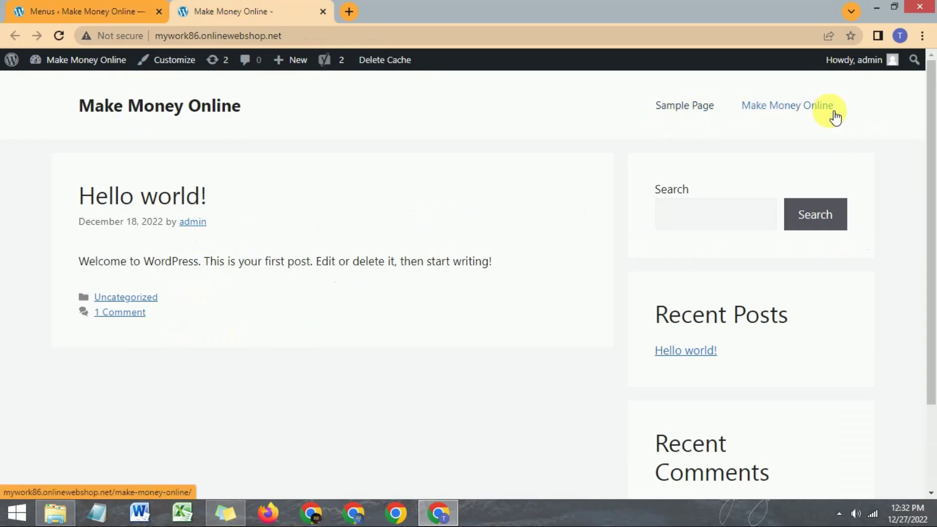
pyautogui.hotkey('ctrl', 'shift', 'Tab')
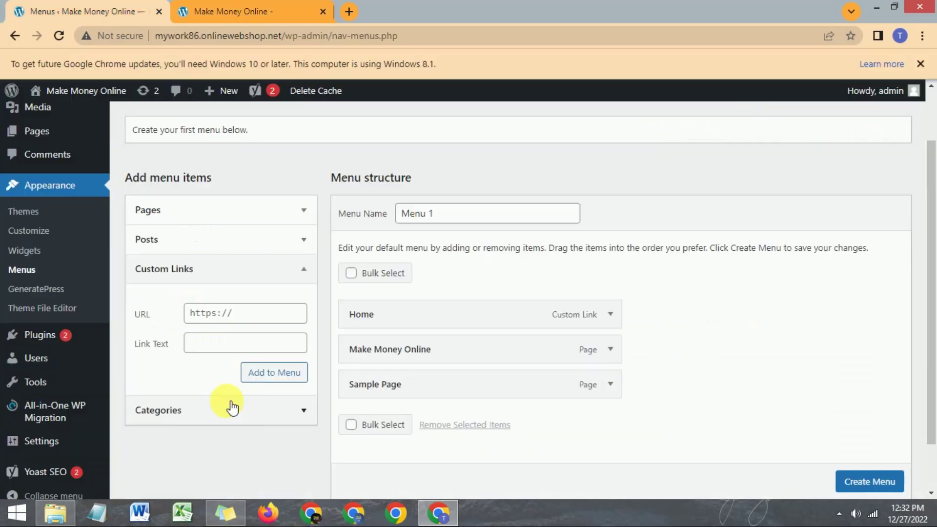
# Remove the Make Money Online and Sample Page entries from the structure of Menu 1, keeping only the Home links.
pyautogui.click(278, 215)
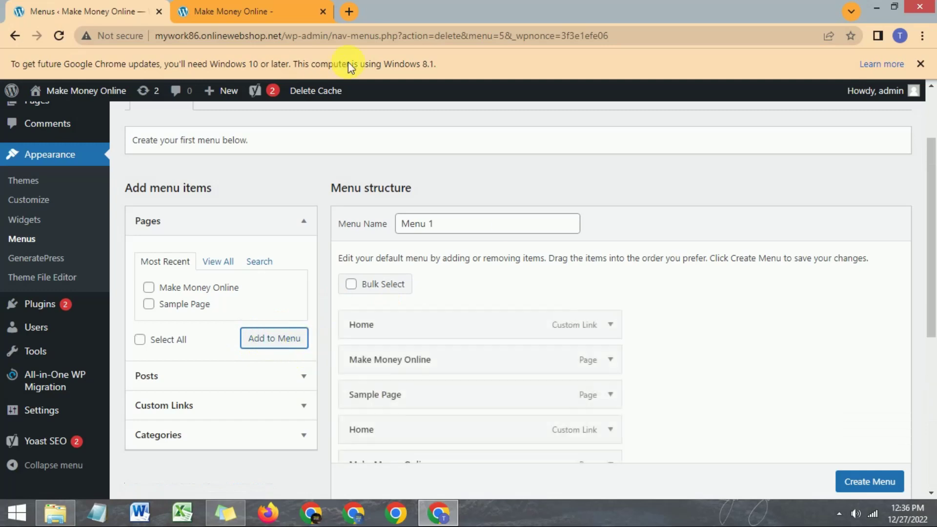
pyautogui.scroll(-3, 505, 337)
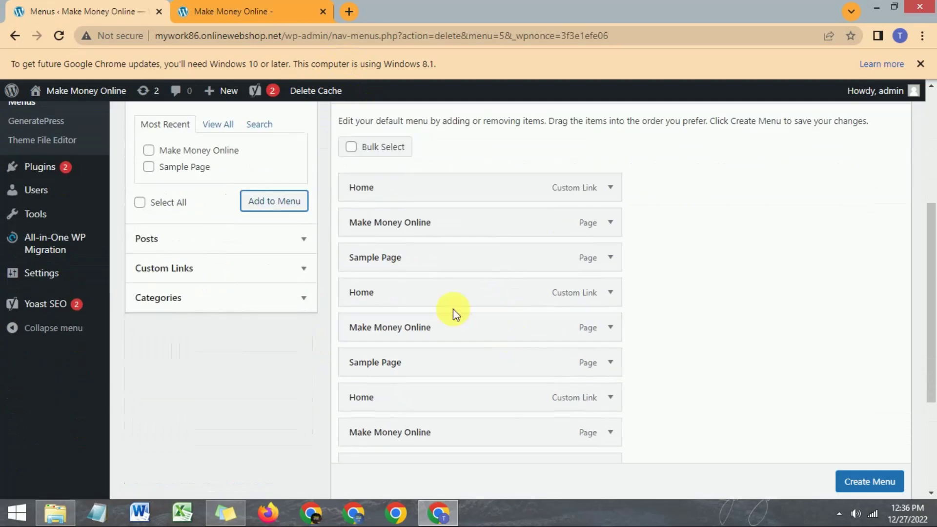
pyautogui.click(611, 223)
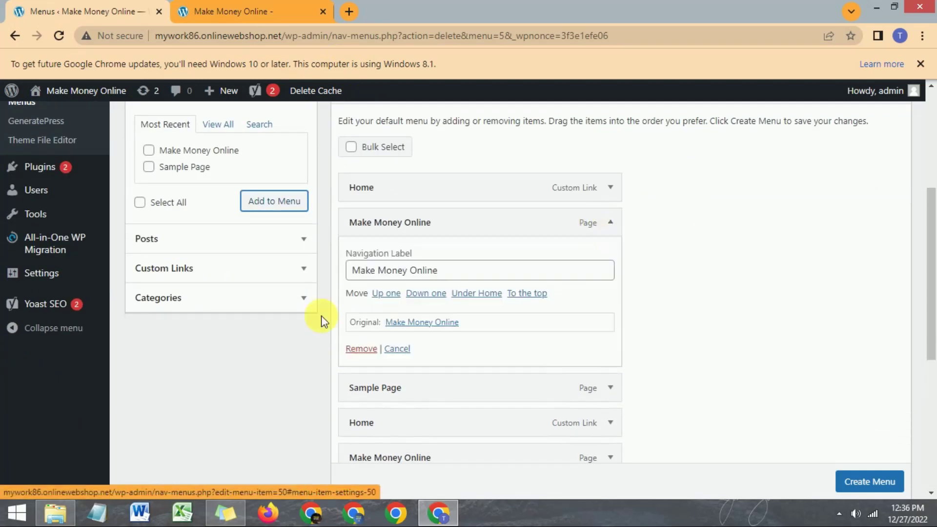
pyautogui.click(355, 350)
pyautogui.click(612, 225)
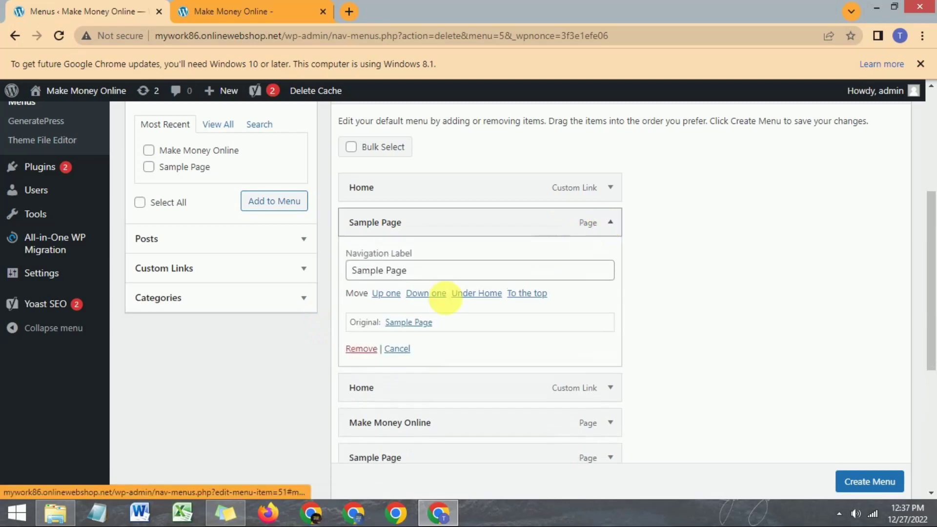
pyautogui.click(356, 350)
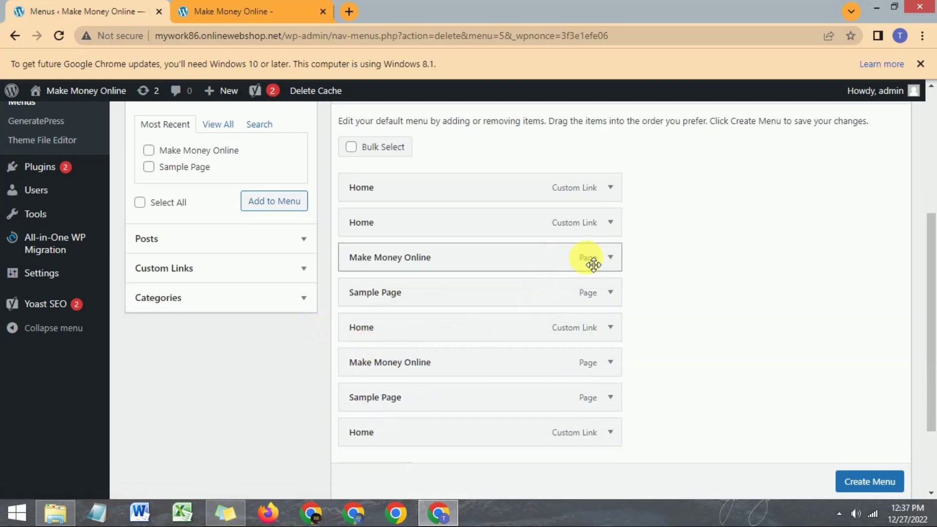
pyautogui.click(610, 257)
pyautogui.click(353, 384)
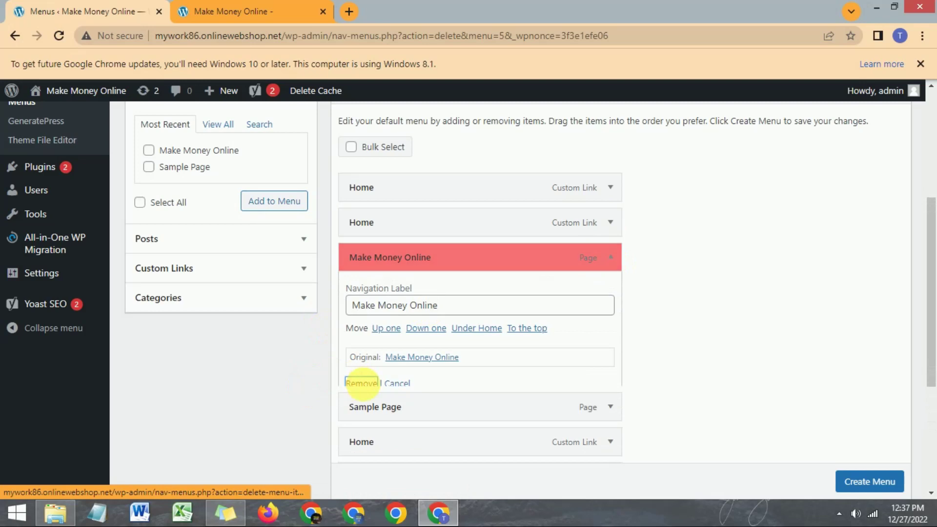
pyautogui.click(611, 293)
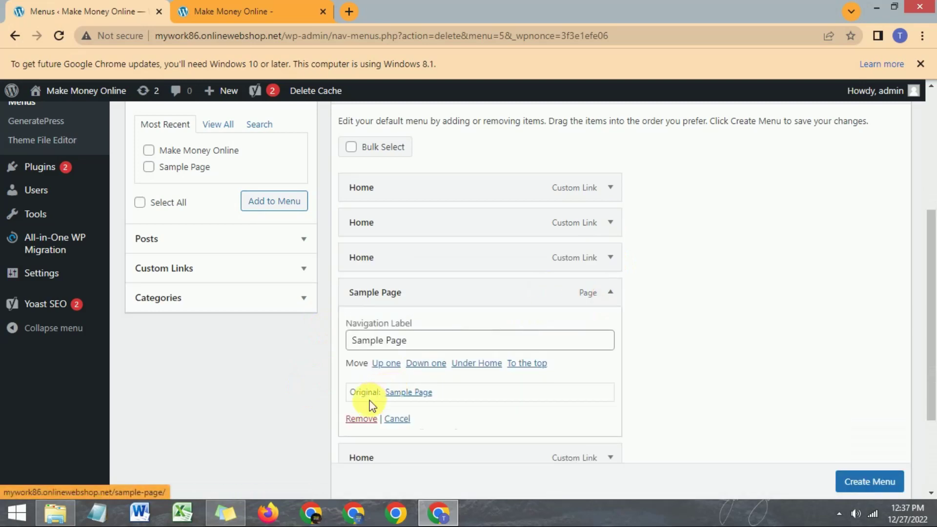
pyautogui.click(360, 418)
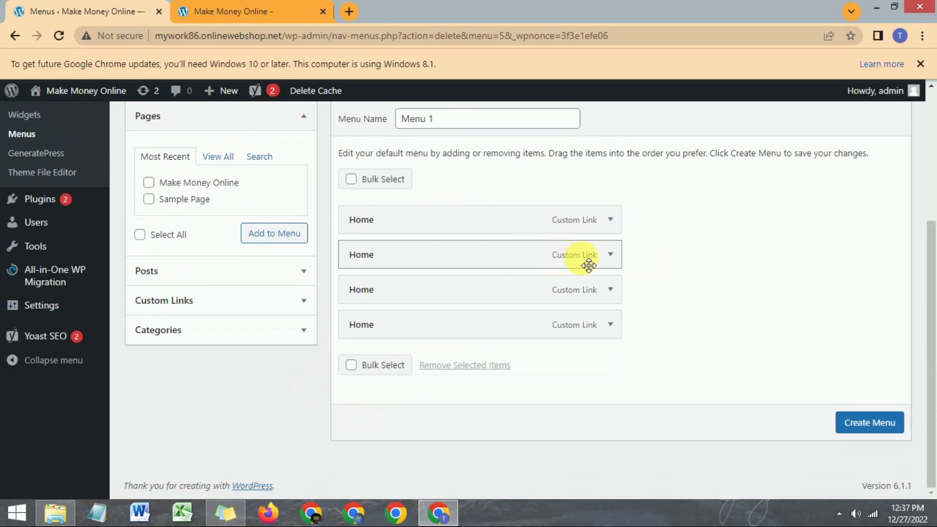
# Change the navigation label of the second Home link in the menu structure to Tech News.
pyautogui.click(611, 255)
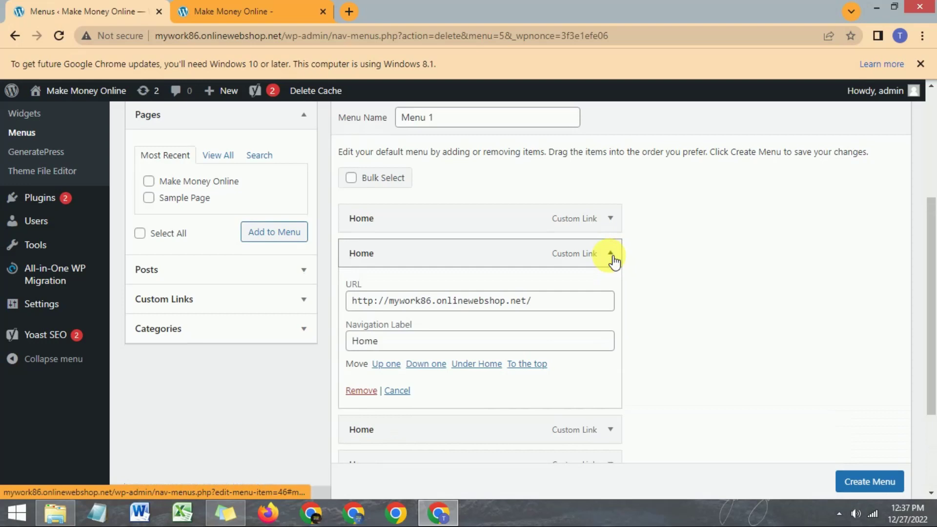
pyautogui.moveTo(378, 341); pyautogui.dragTo(341, 344)
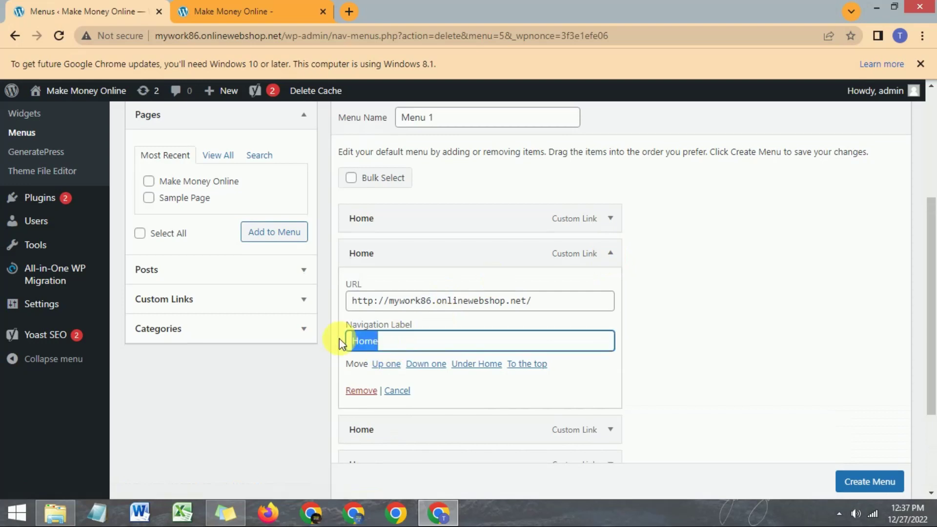
pyautogui.write('Tech News')
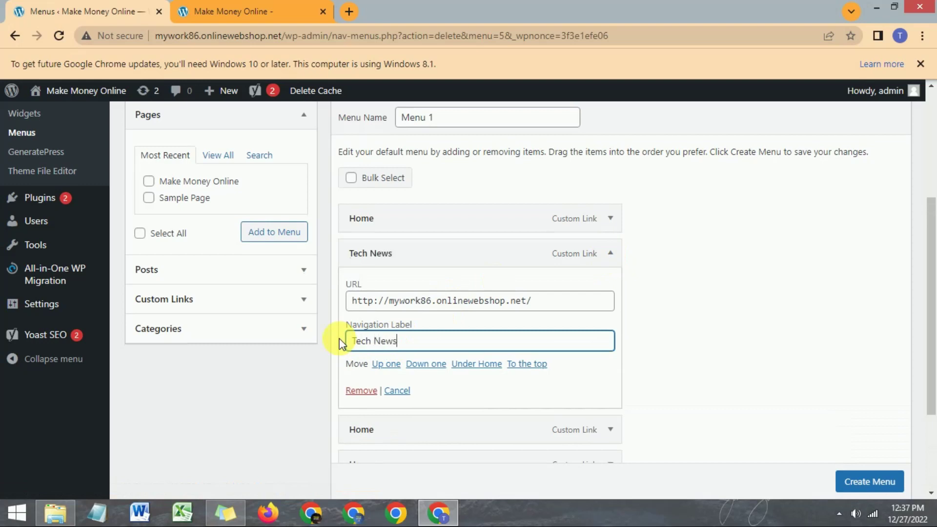
# Change the navigation label of the Home link below Tech News to Earning Tips and collapse the item settings.
pyautogui.scroll(-2, 698, 324)
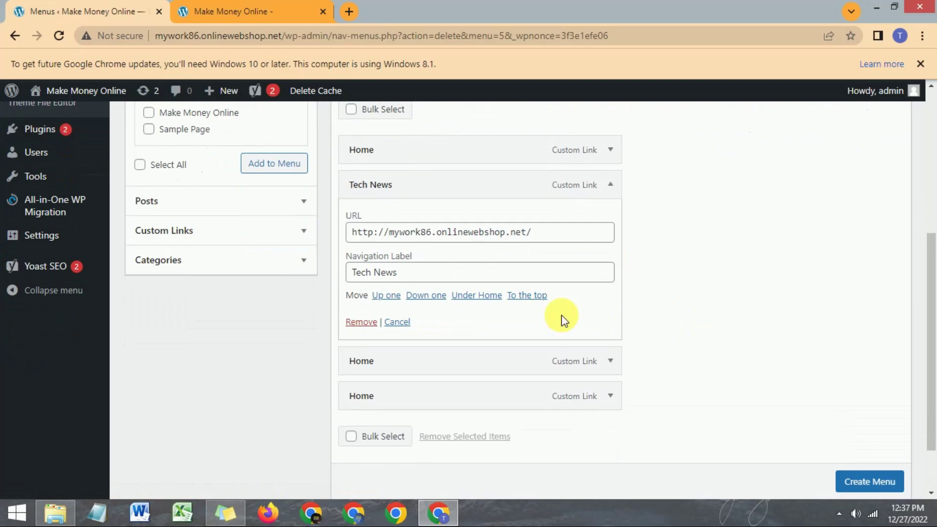
pyautogui.click(611, 361)
pyautogui.scroll(-3, 567, 361)
pyautogui.click(396, 319)
pyautogui.moveTo(397, 319); pyautogui.dragTo(337, 316)
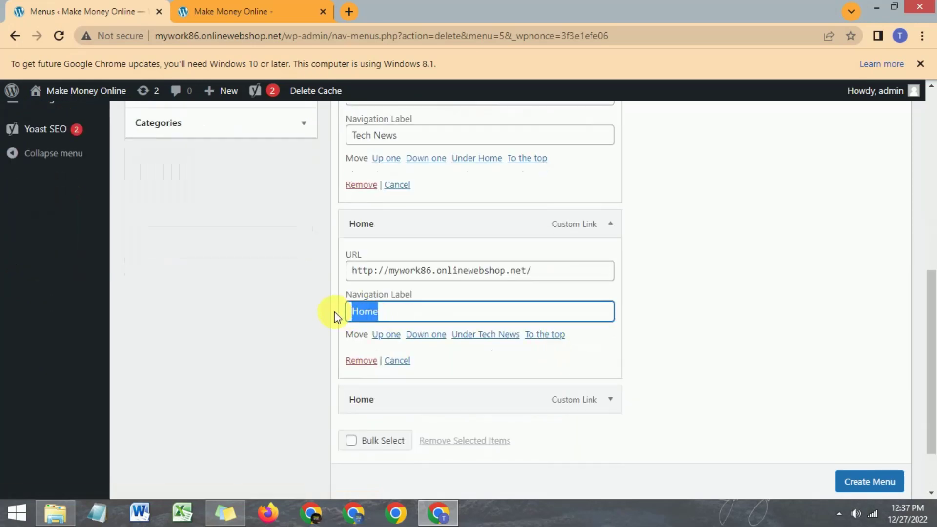
pyautogui.write('Earning Tips')
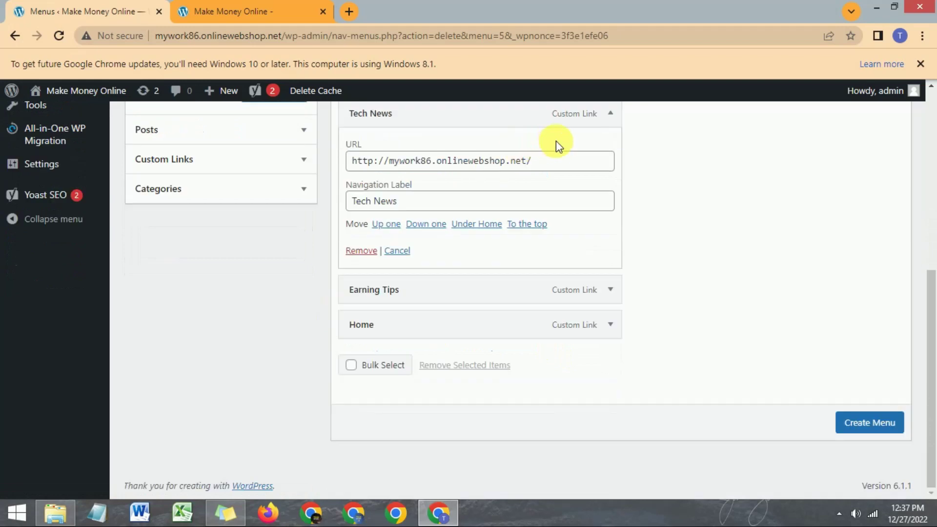
pyautogui.click(609, 118)
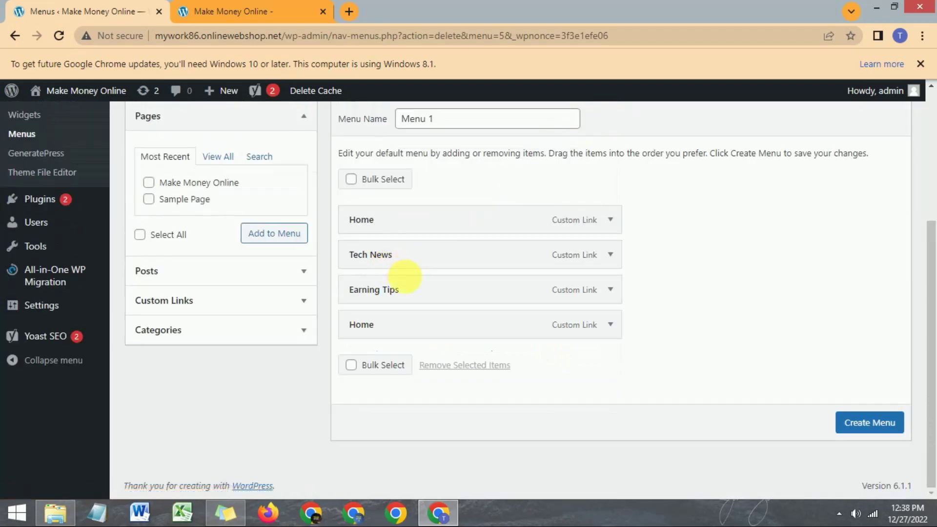
# Change the navigation label of the last Home link to Bitcoin Tips and collapse its settings.
pyautogui.click(610, 324)
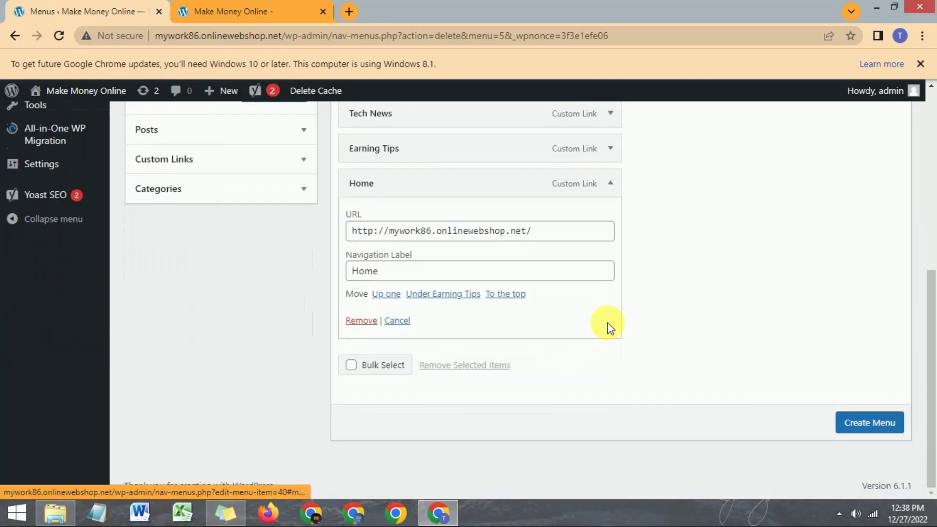
pyautogui.tripleClick(403, 278)
pyautogui.write('Bitcoin Tips')
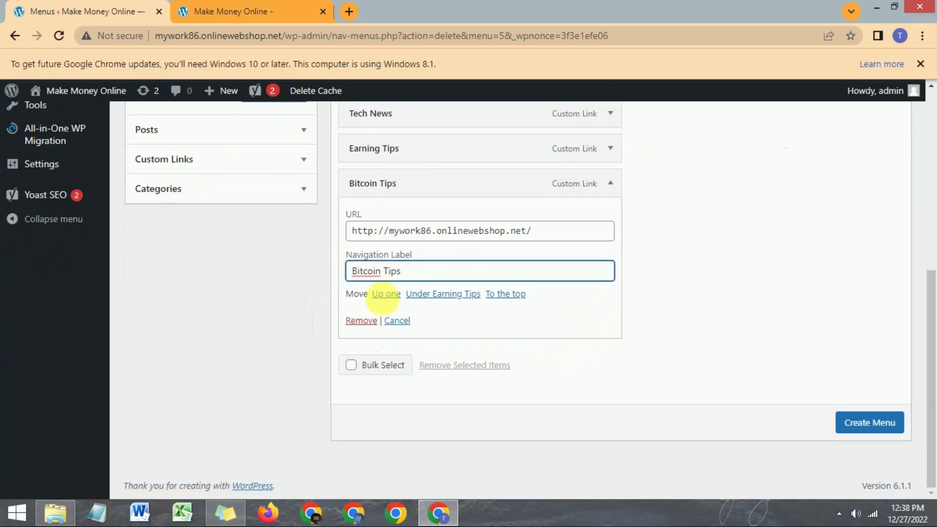
pyautogui.click(397, 321)
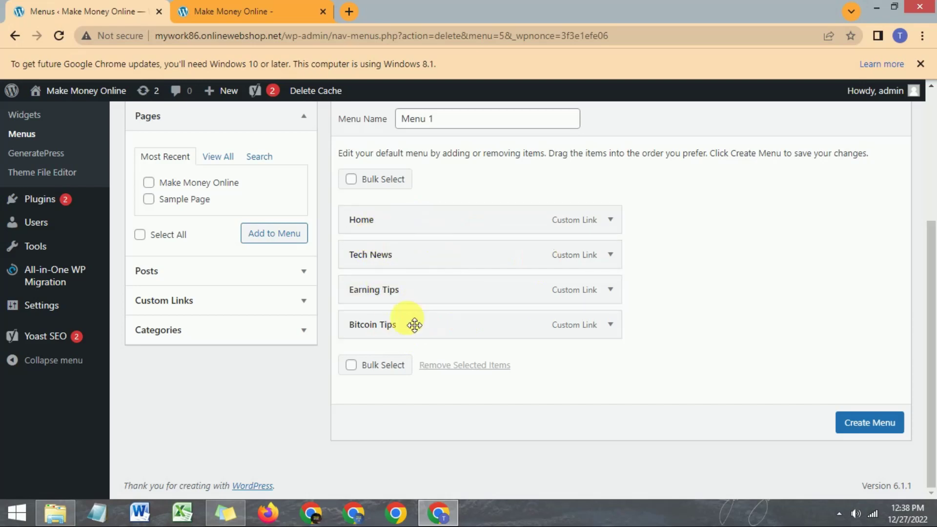
# Bulk-select the Home, Tech News, Earning Tips and Bitcoin Tips items and create Menu 1.
pyautogui.click(350, 366)
pyautogui.click(354, 220)
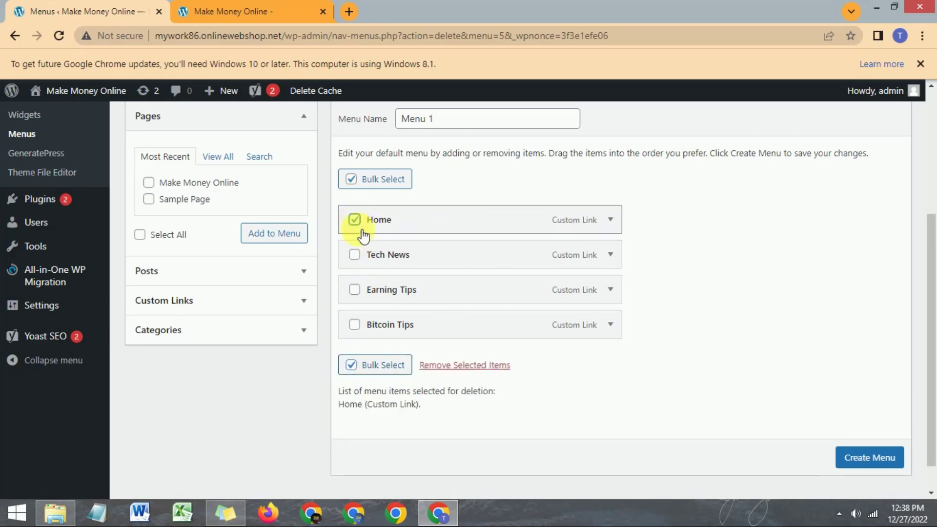
pyautogui.click(354, 255)
pyautogui.click(354, 290)
pyautogui.click(354, 324)
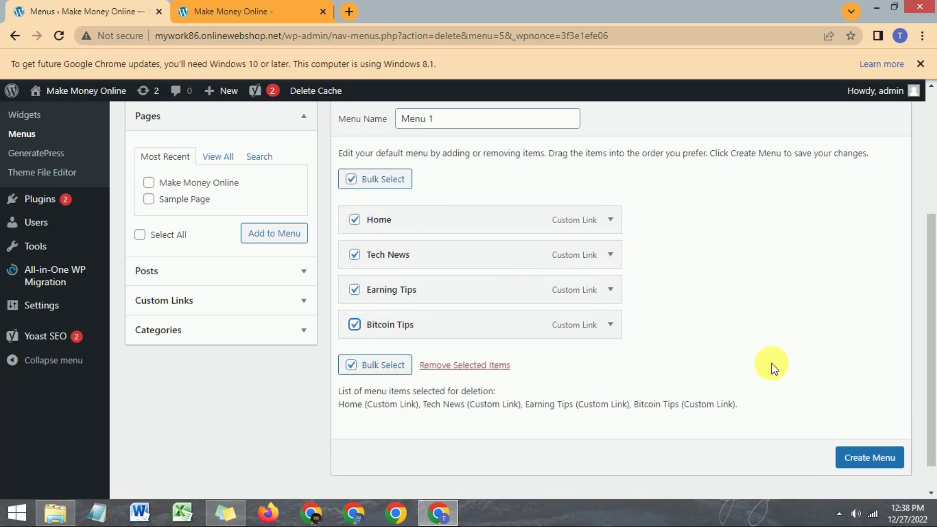
pyautogui.scroll(-1, 931, 337)
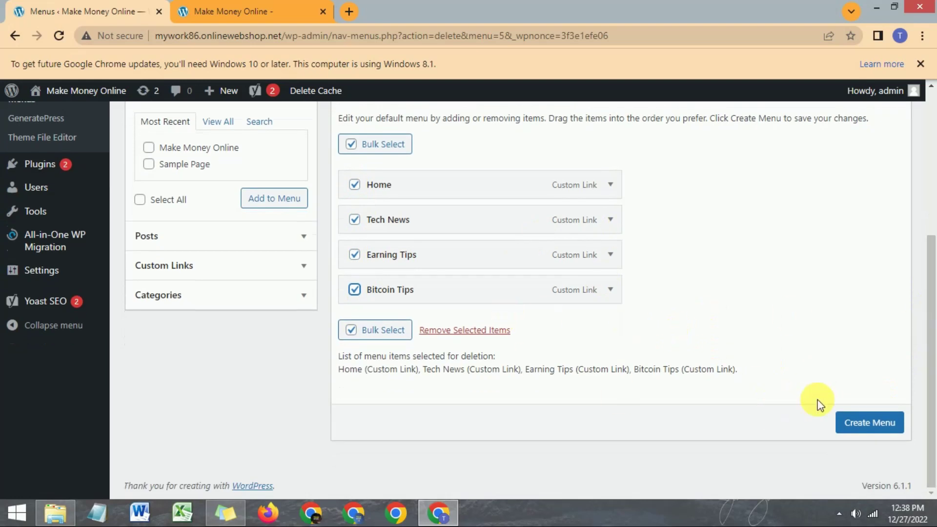
pyautogui.click(862, 430)
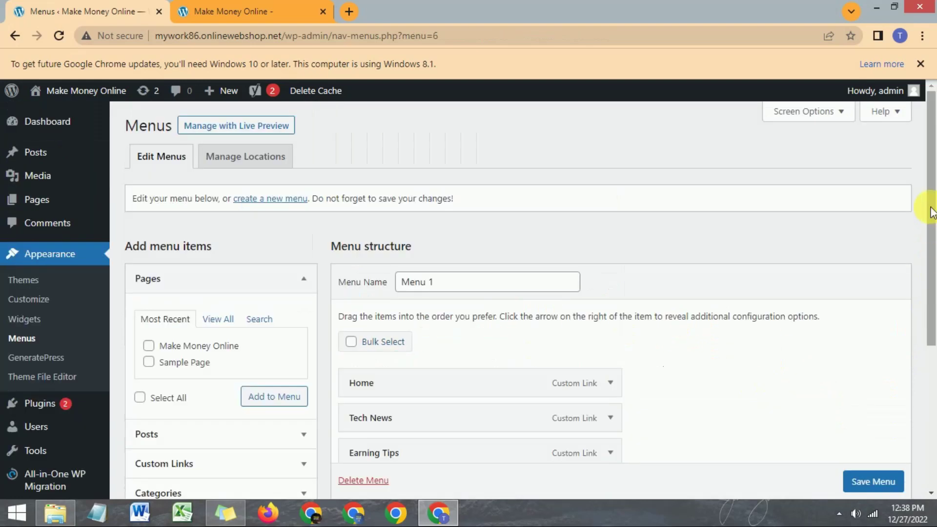
# Set the display location of Menu 1 to Primary Menu and save the menu.
pyautogui.scroll(-5, 932, 317)
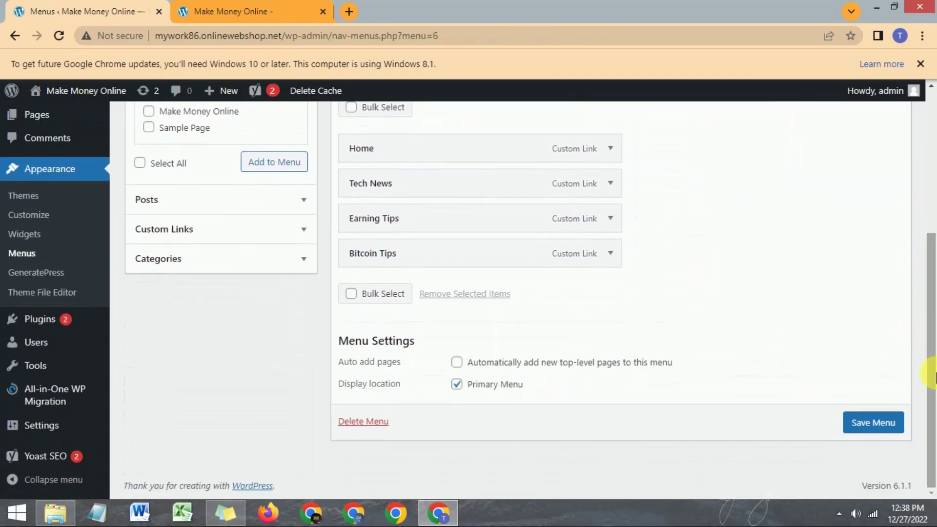
pyautogui.moveTo(338, 388); pyautogui.dragTo(404, 387)
pyautogui.click(457, 385)
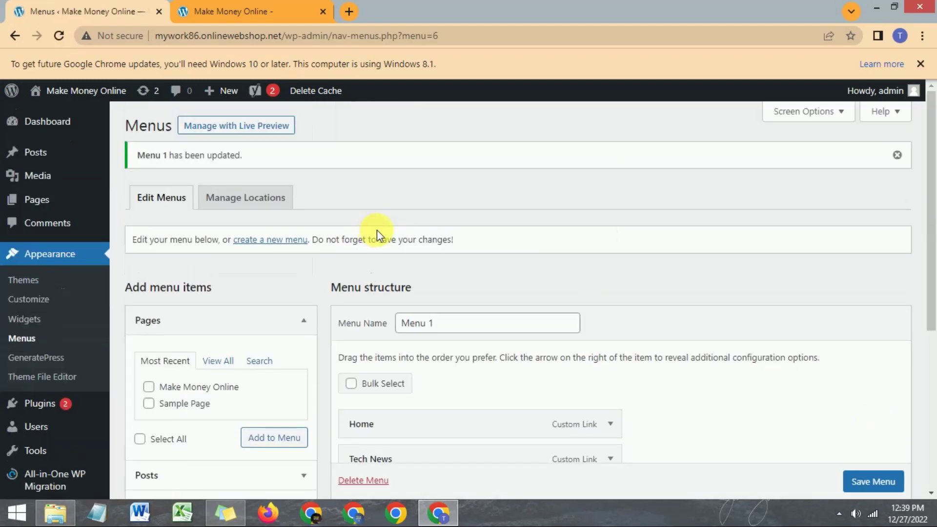
# Reload the live site to check its header navigation, close it, and review the item order of Menu 1.
pyautogui.scroll(-3, 377, 230)
pyautogui.click(244, 9)
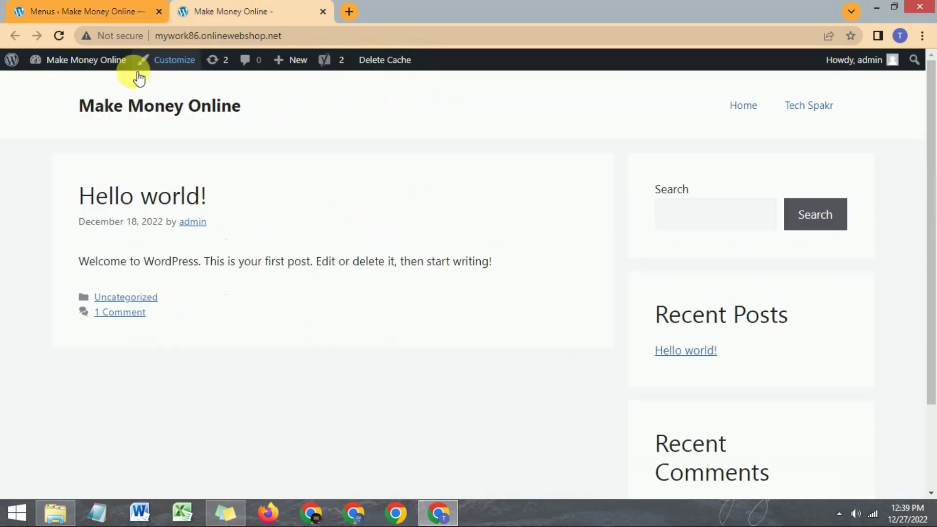
pyautogui.click(58, 37)
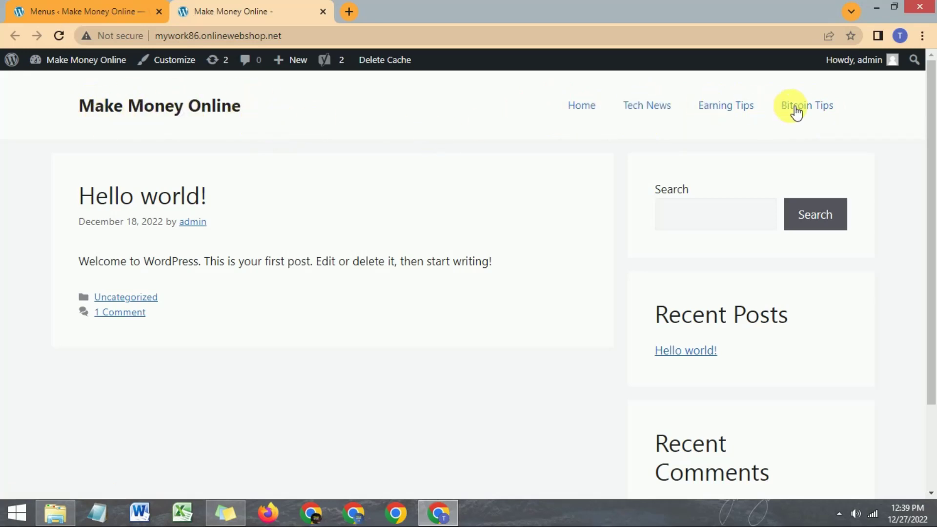
pyautogui.hotkey('ctrl', 'w')
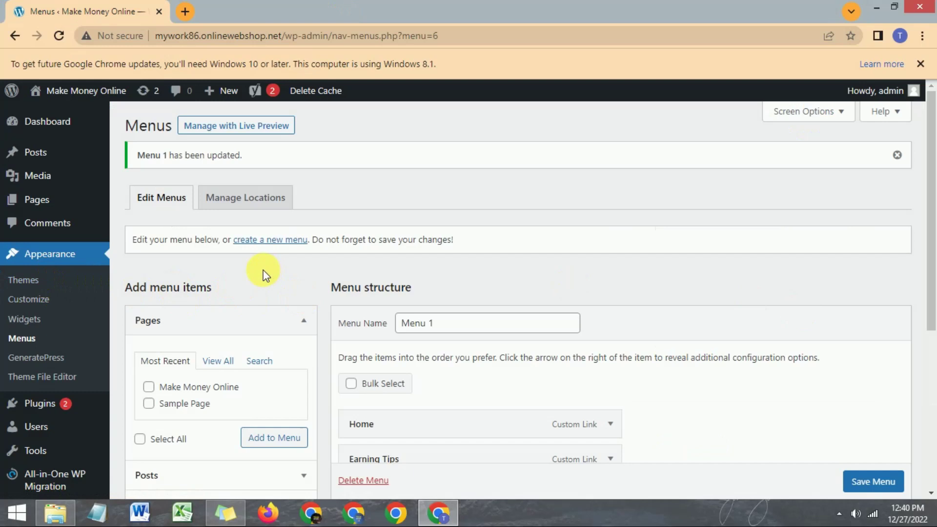
pyautogui.scroll(-3, 264, 275)
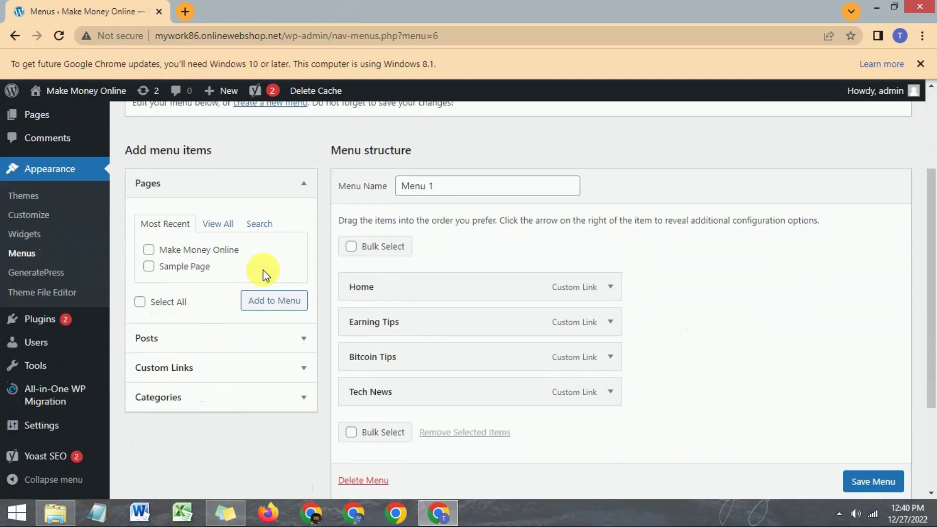